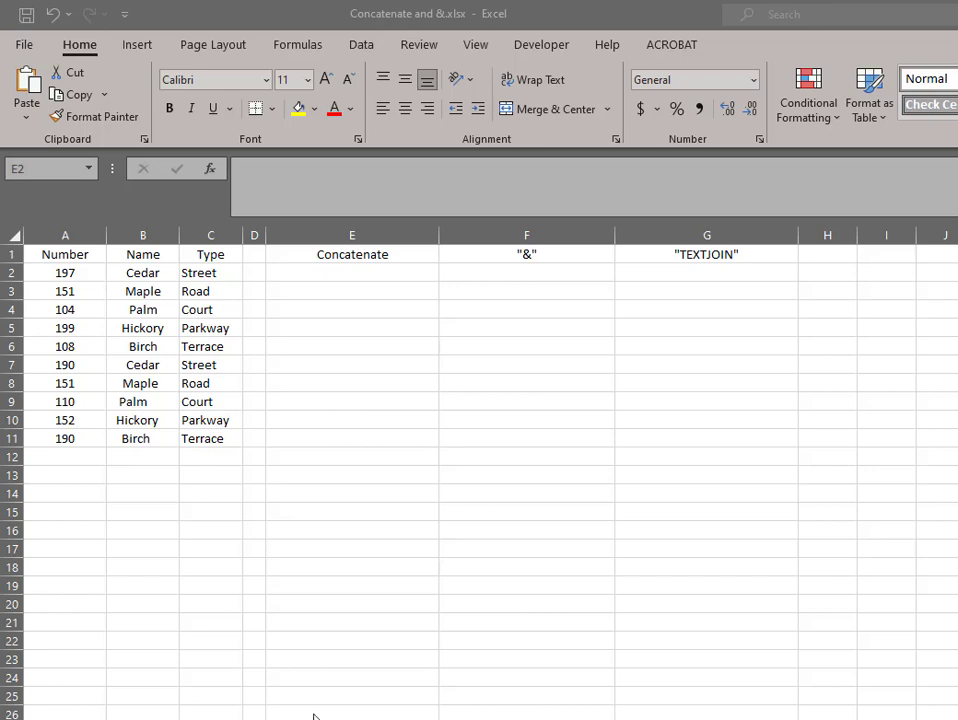
Step: Enter =CONCATENATE(A2," ",B2," ",C2) in cell E2 and fill the formula down through E11
click(338, 273)
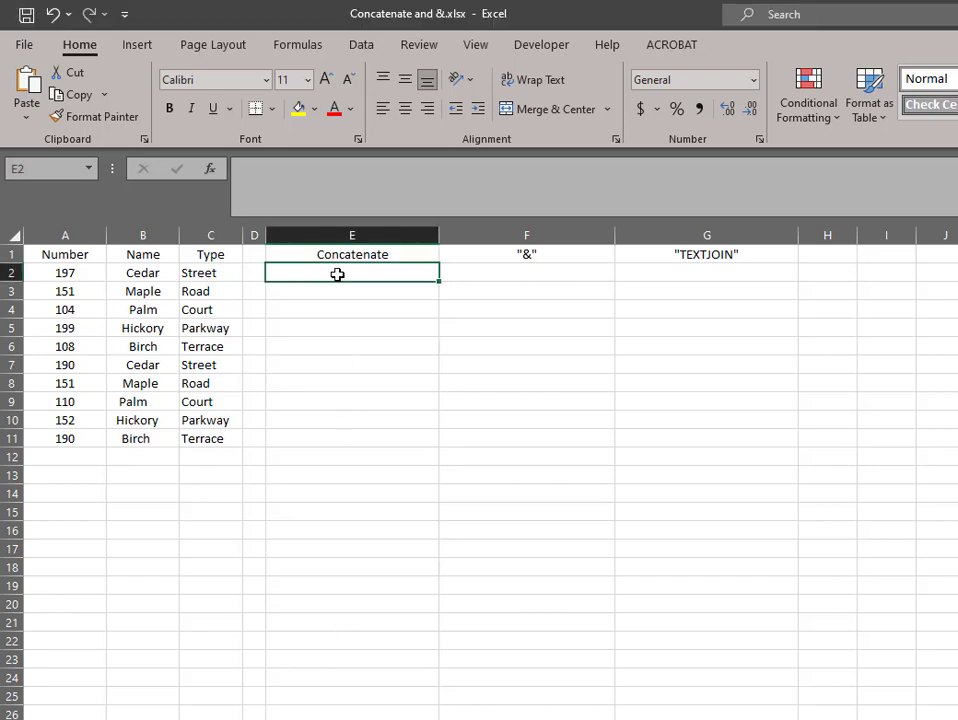
text(=conc)
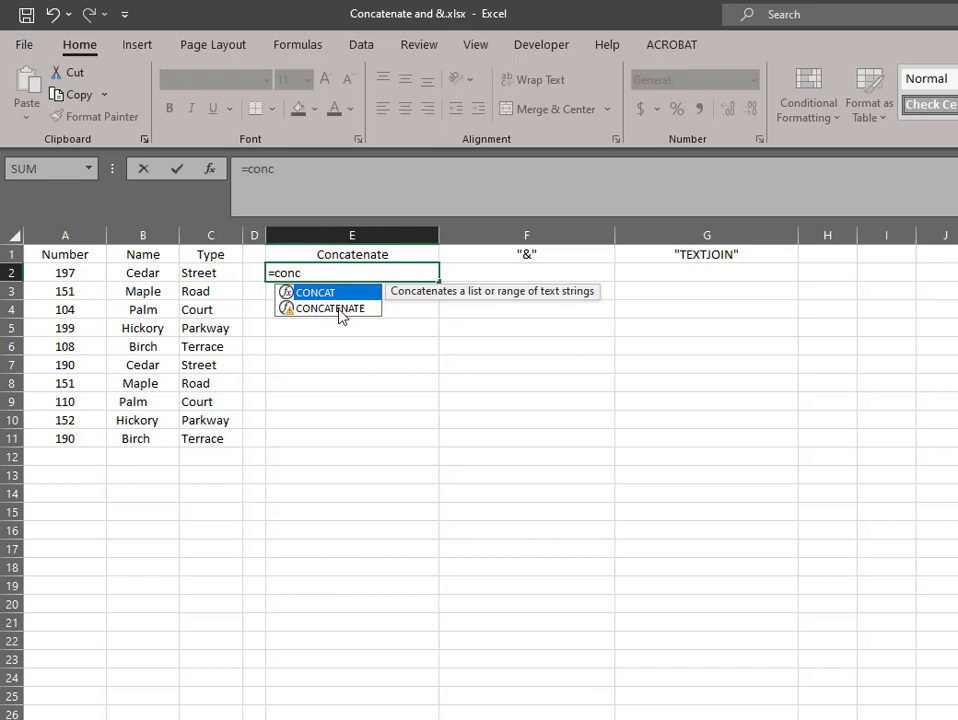
double_click(324, 310)
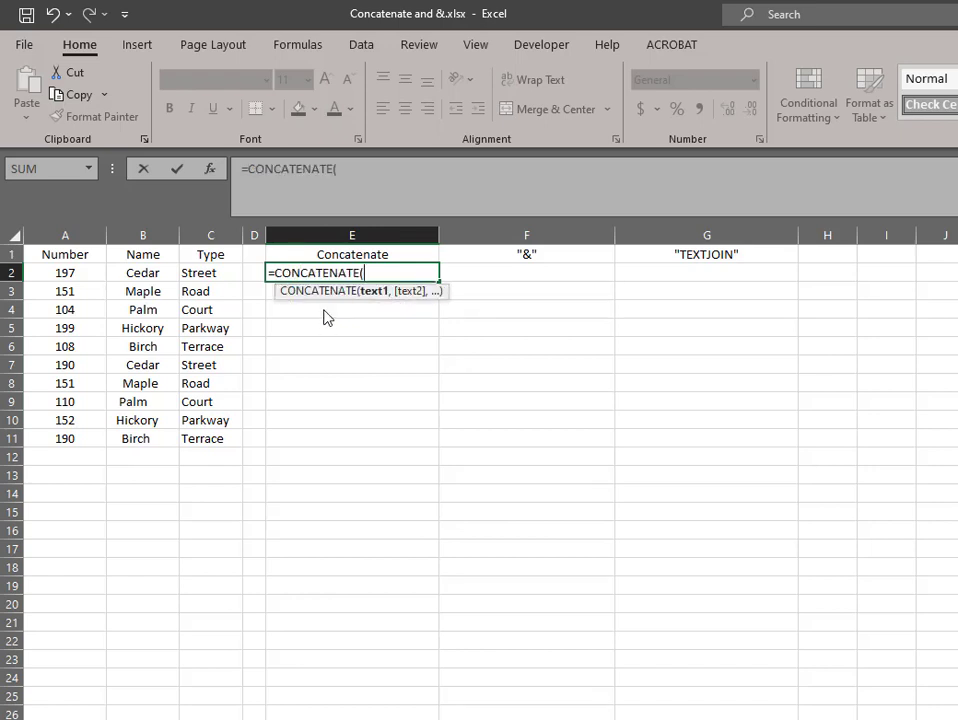
click(82, 270)
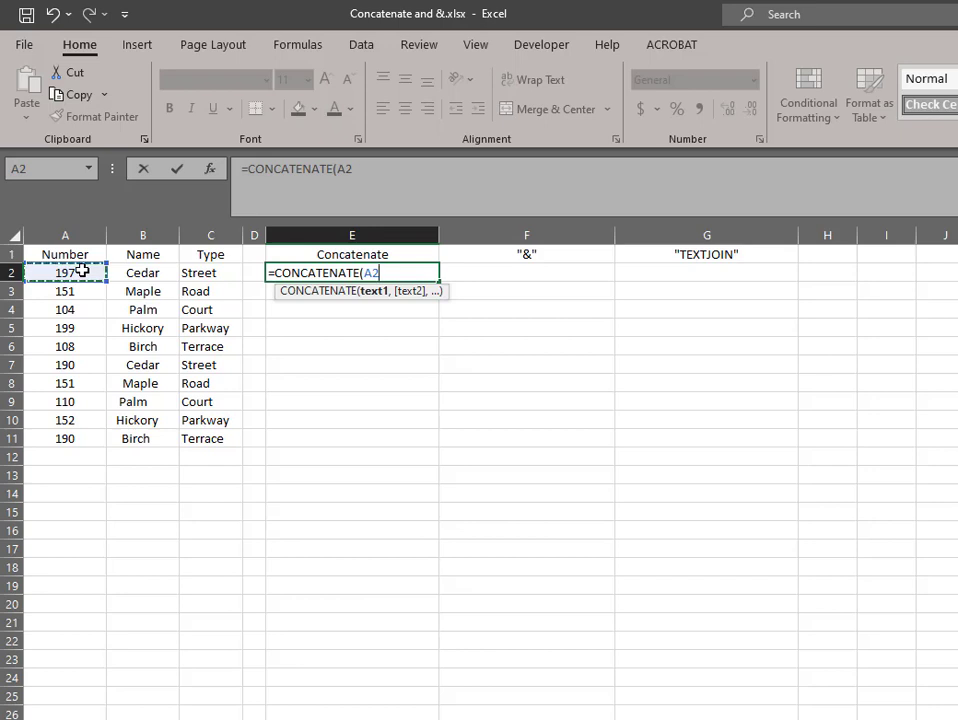
text(,)
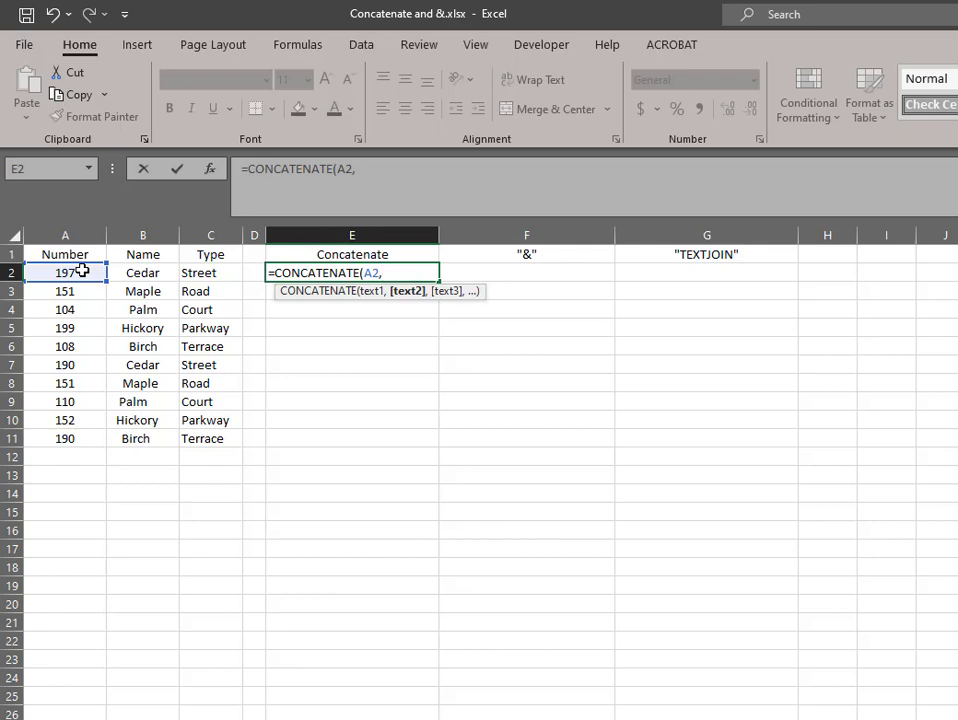
text(" ")
text(,)
key(Left)
key(Left)
key(Left)
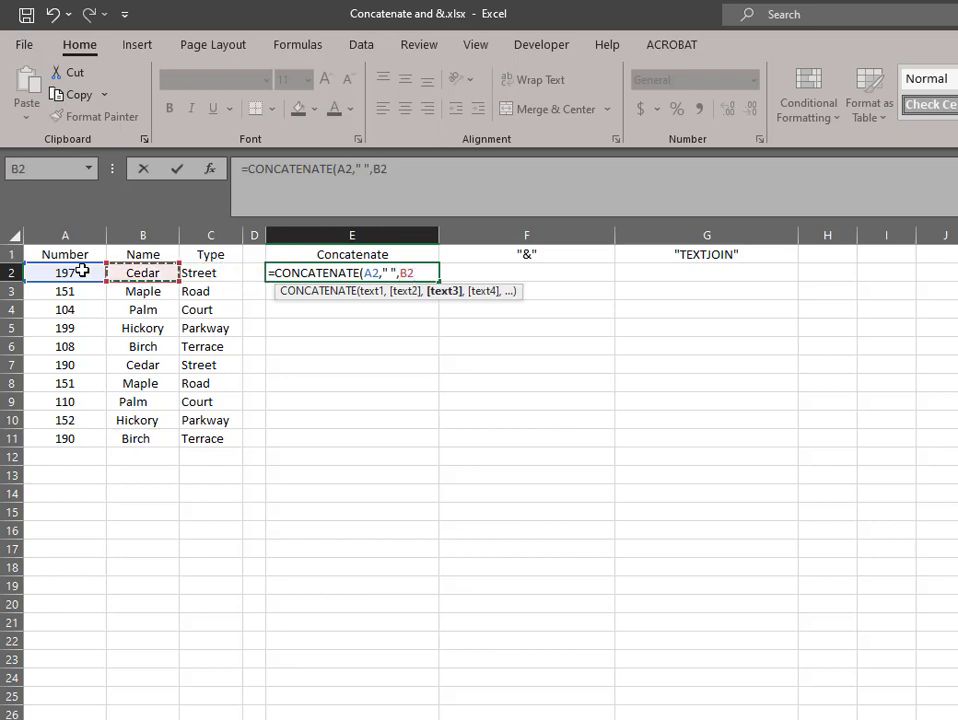
text(,)
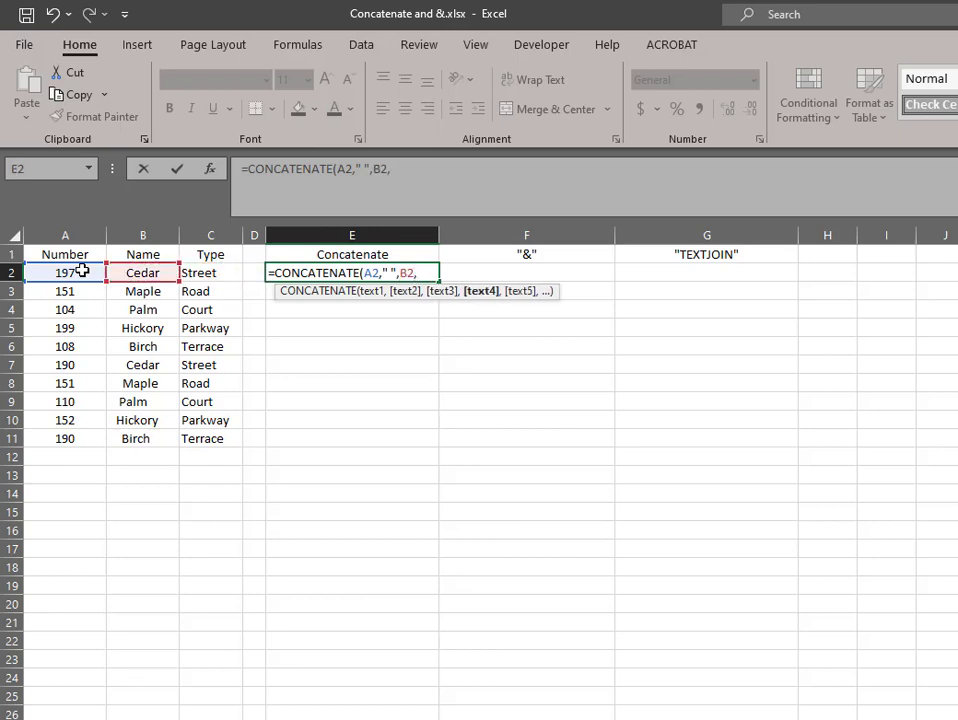
text(" ",)
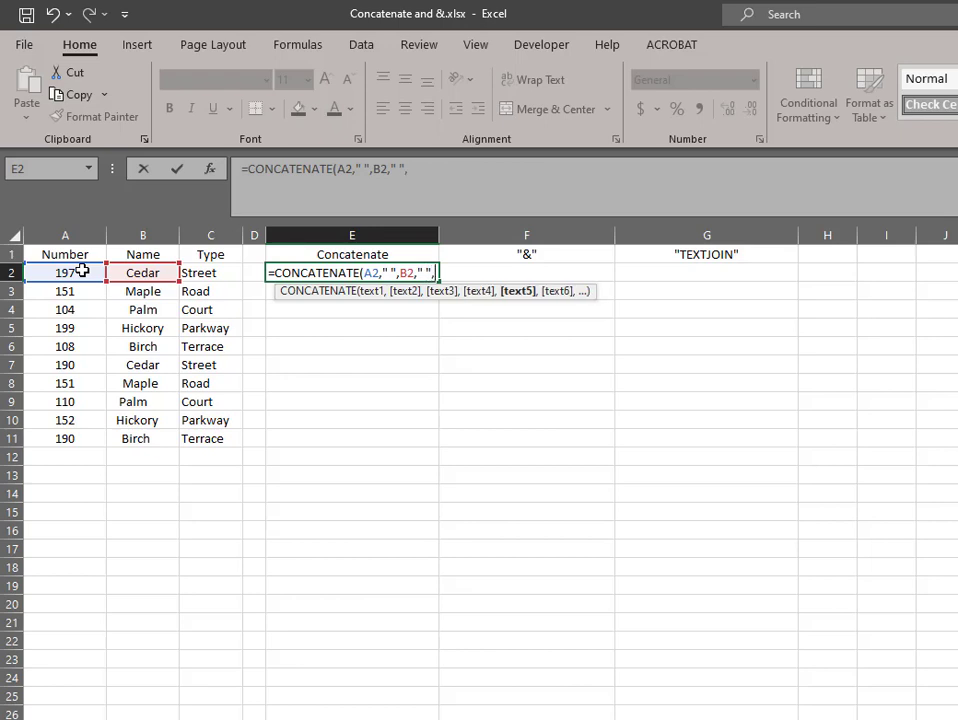
key(Left)
key(Left)
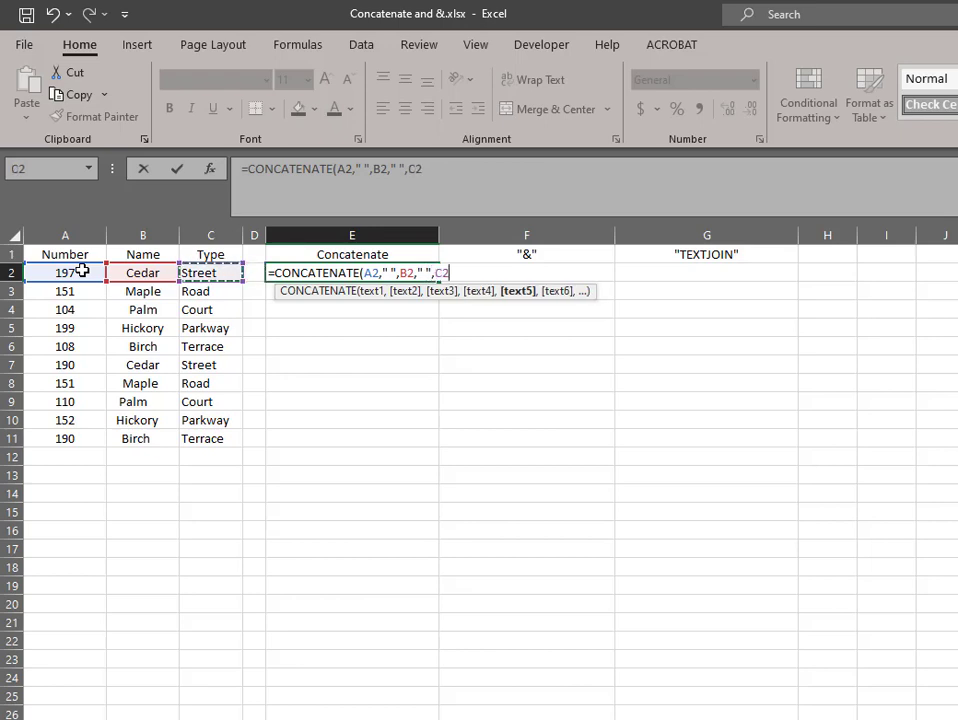
text())
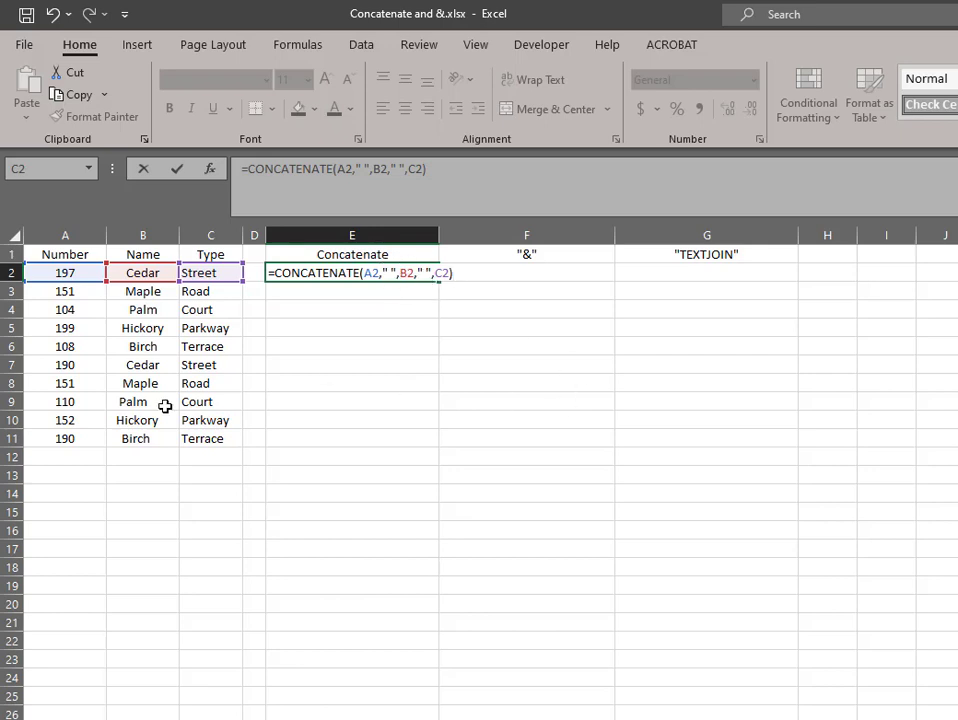
key(Return)
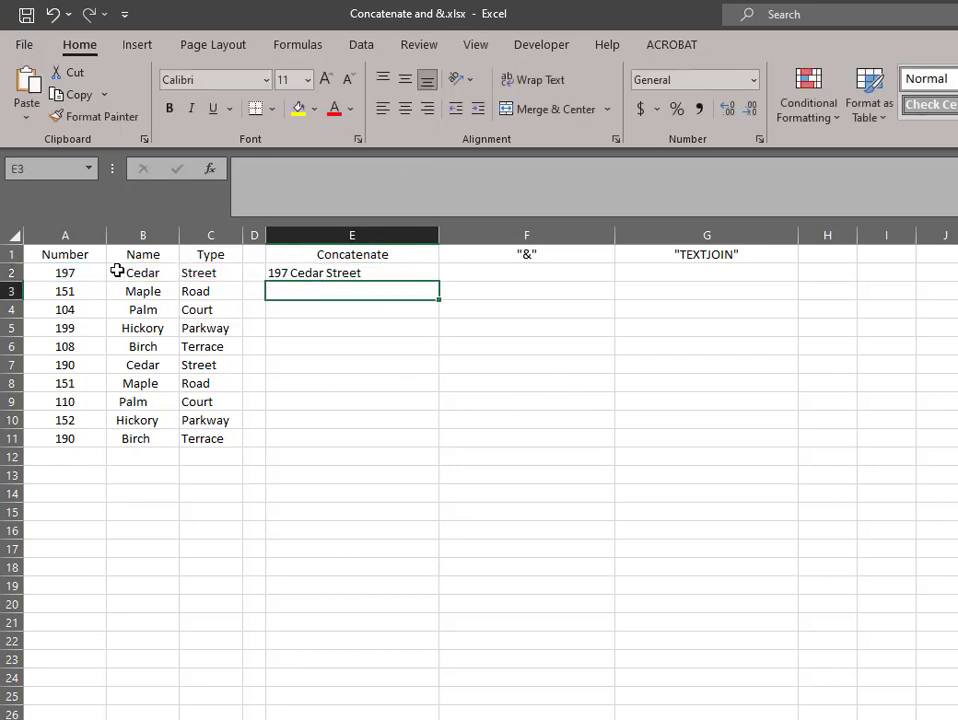
click(372, 273)
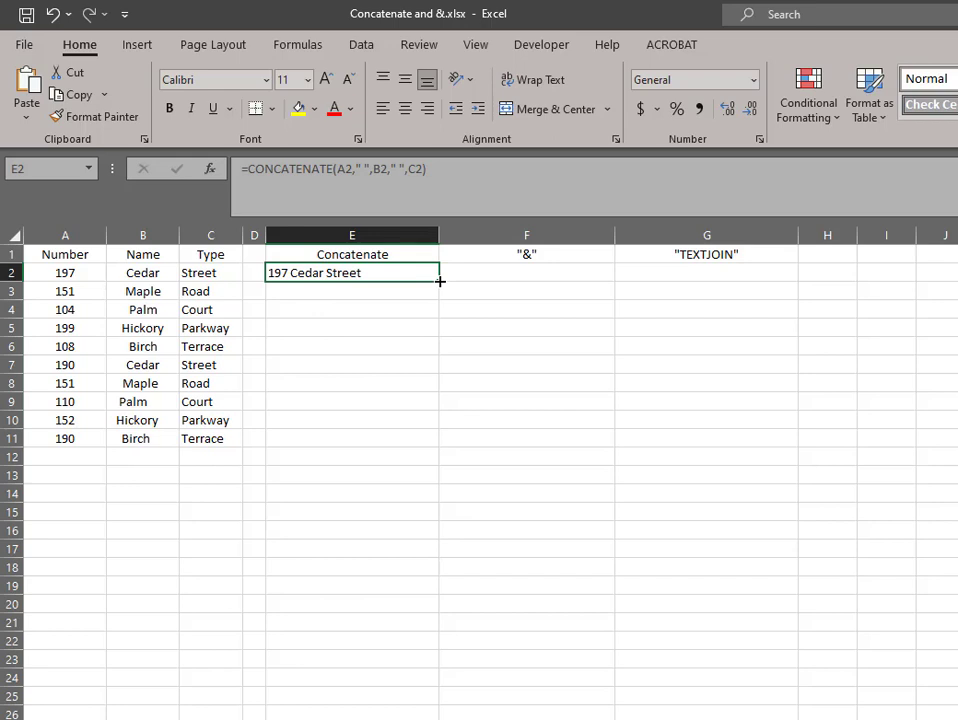
drag(439, 282, 434, 447)
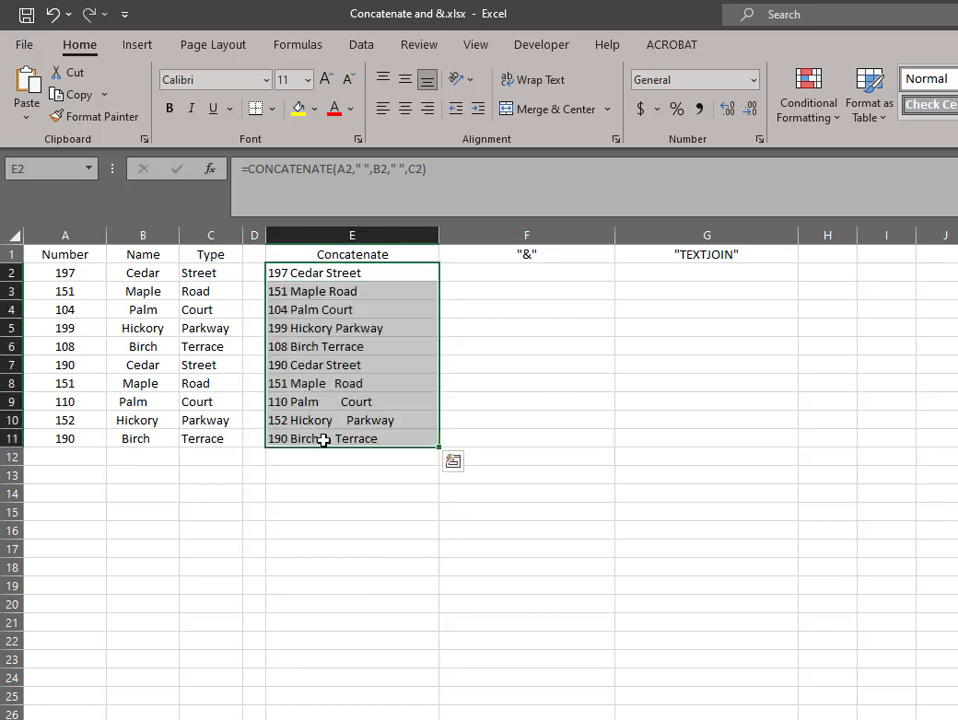
Step: Enter =A2&" "&B2&" "&C2 in cell F2 and fill the formula down through F11
click(499, 273)
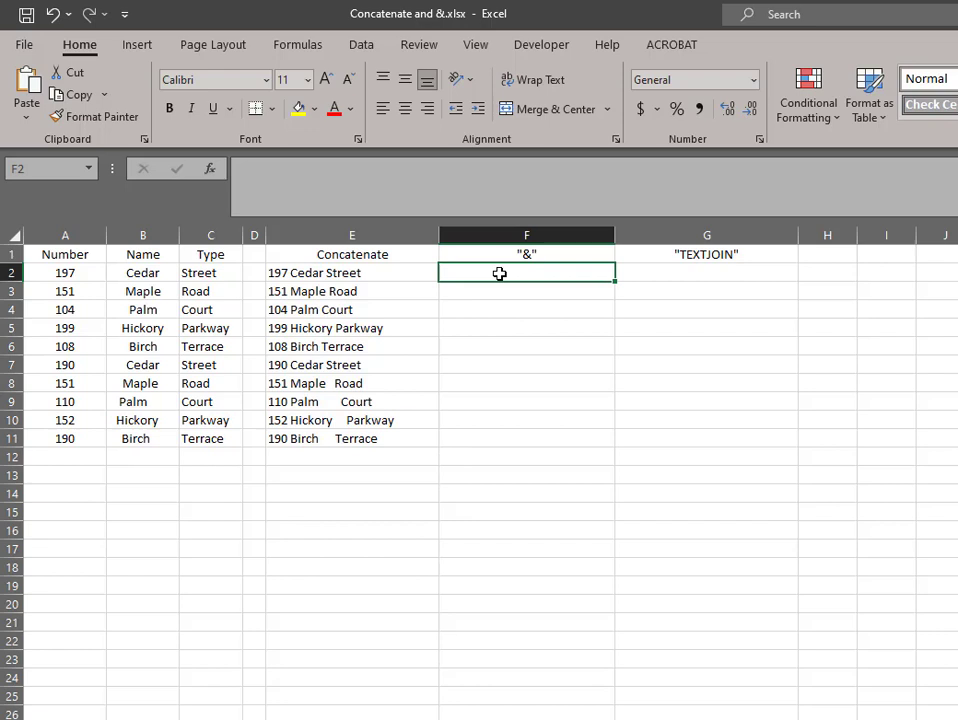
text(=)
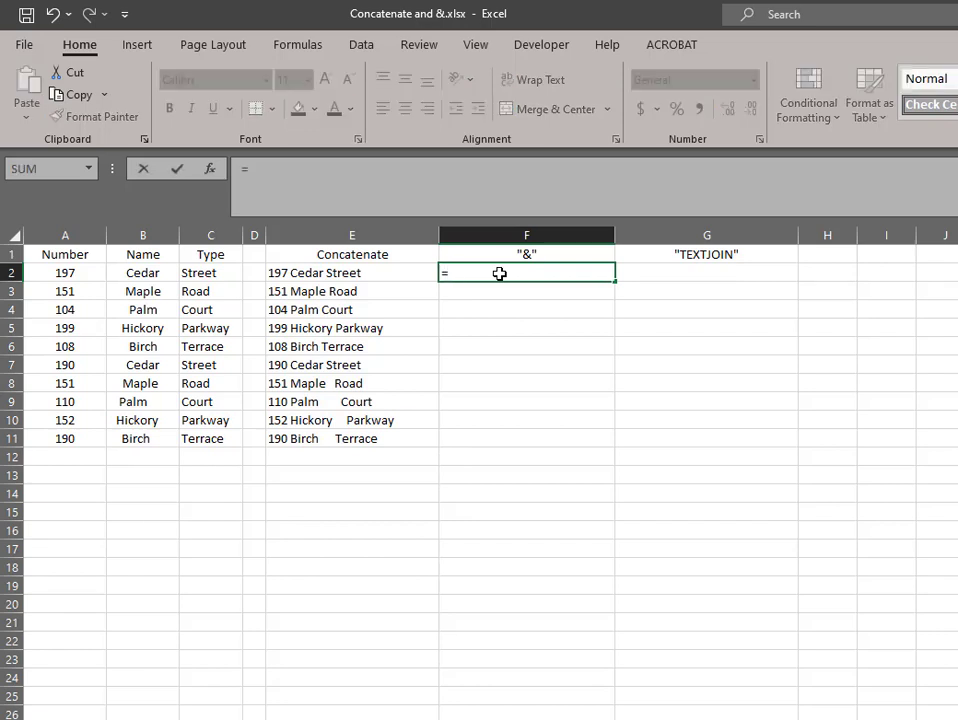
click(74, 274)
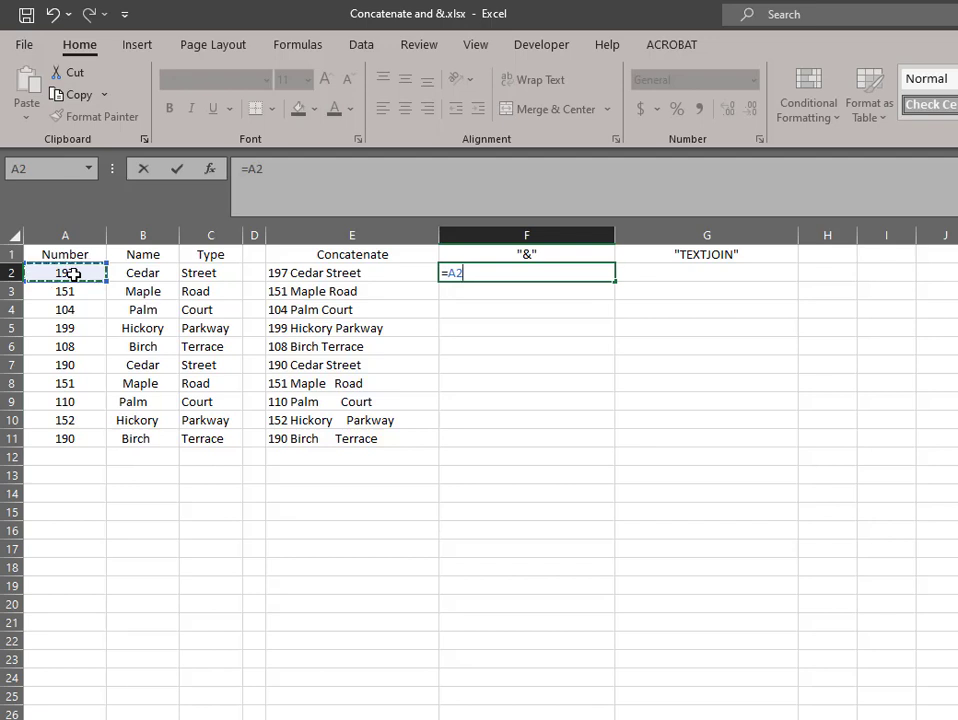
text(&" )
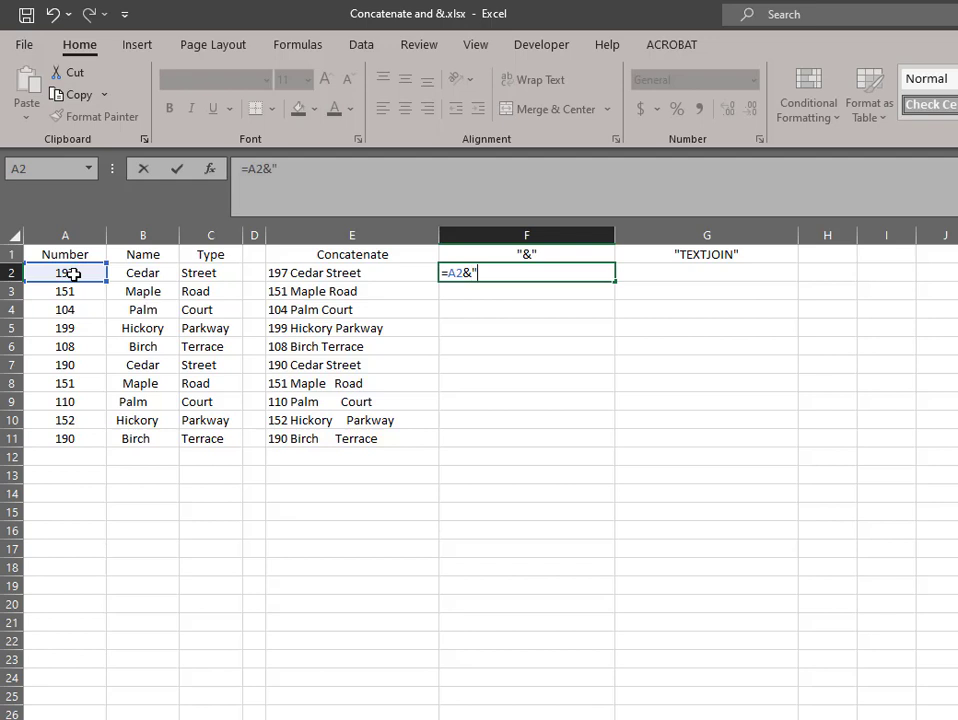
text("&)
click(130, 273)
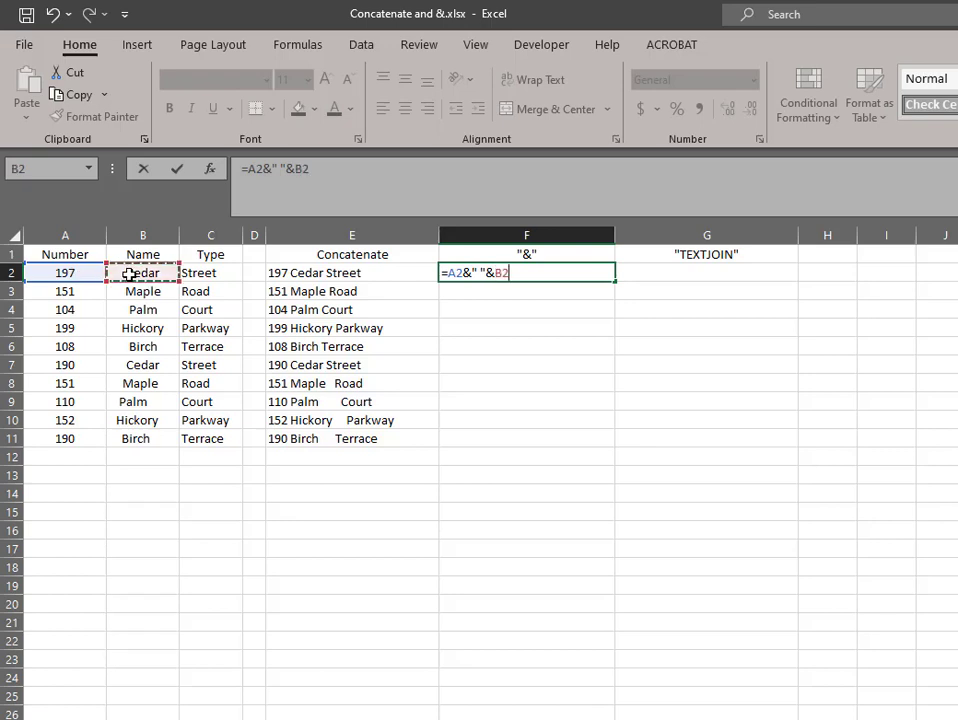
text(&" "&)
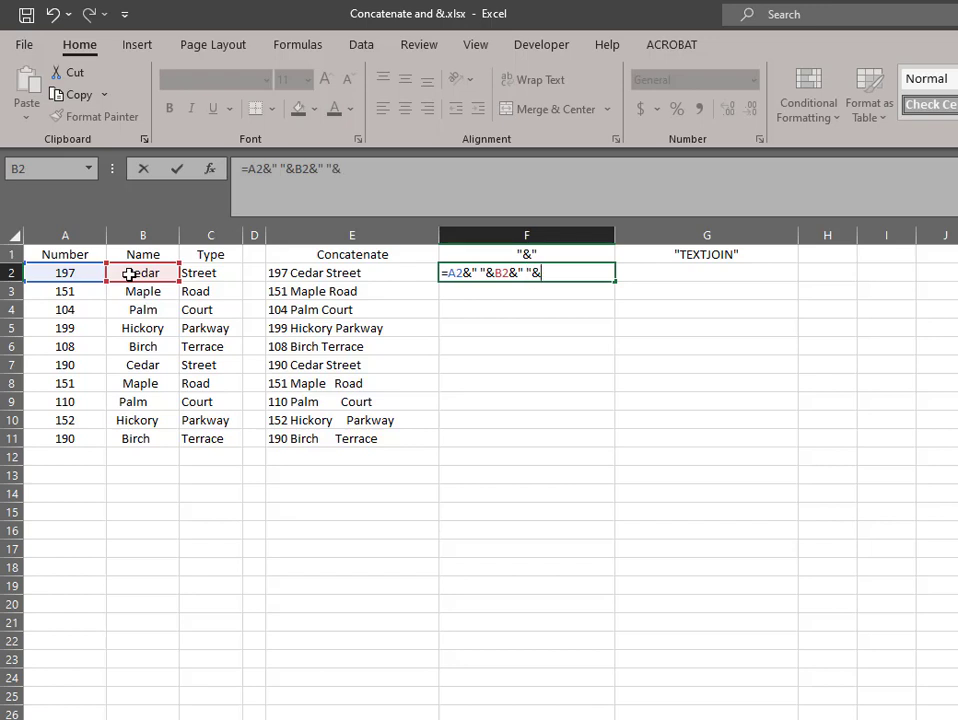
click(206, 270)
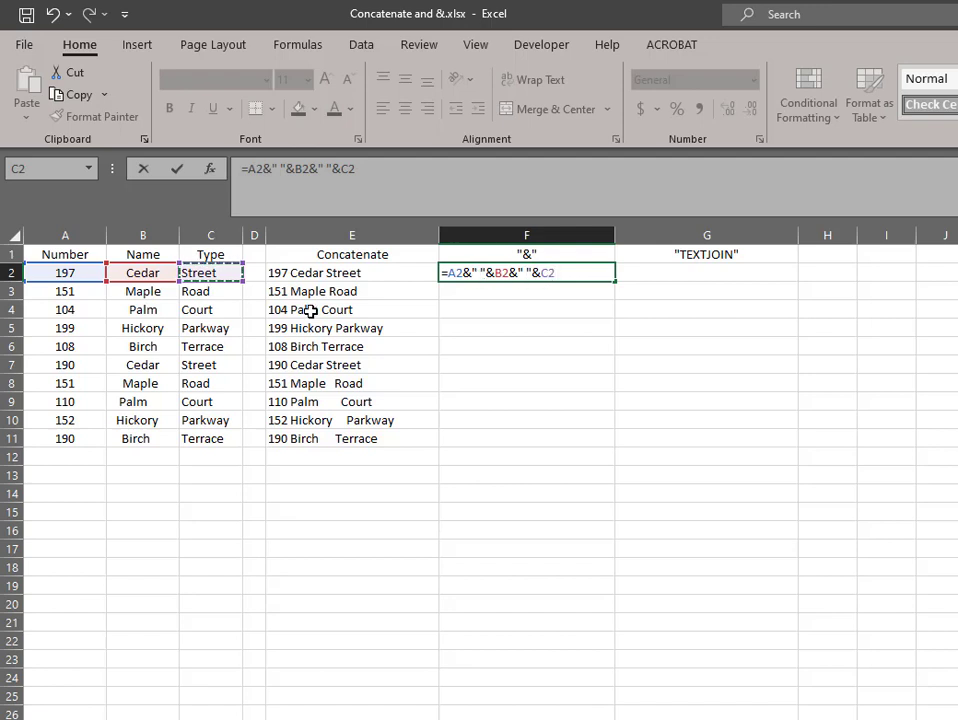
key(Return)
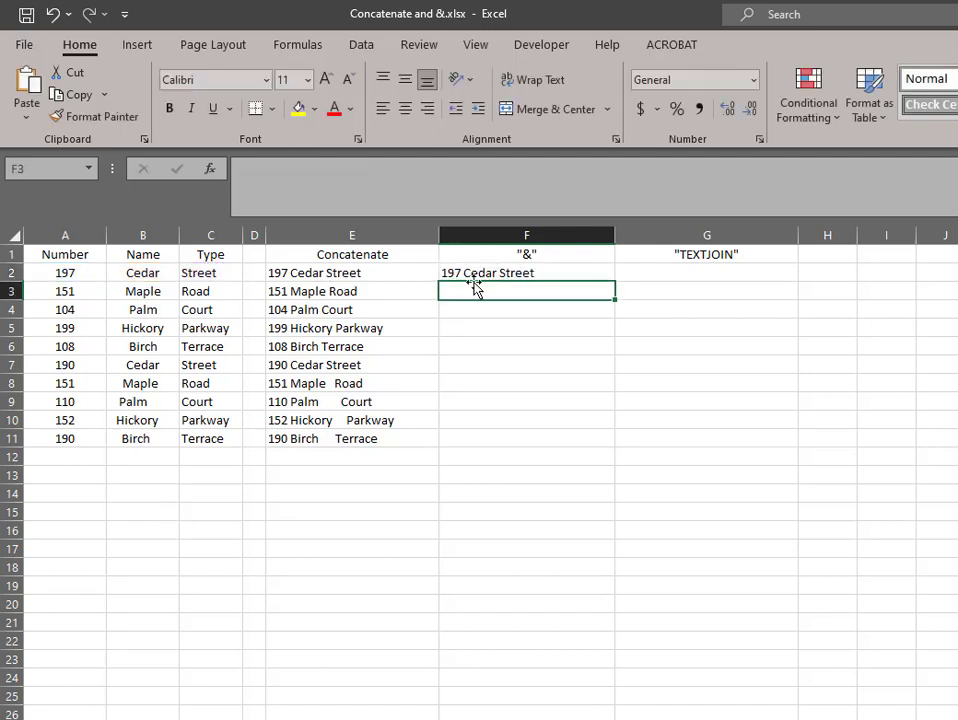
click(594, 269)
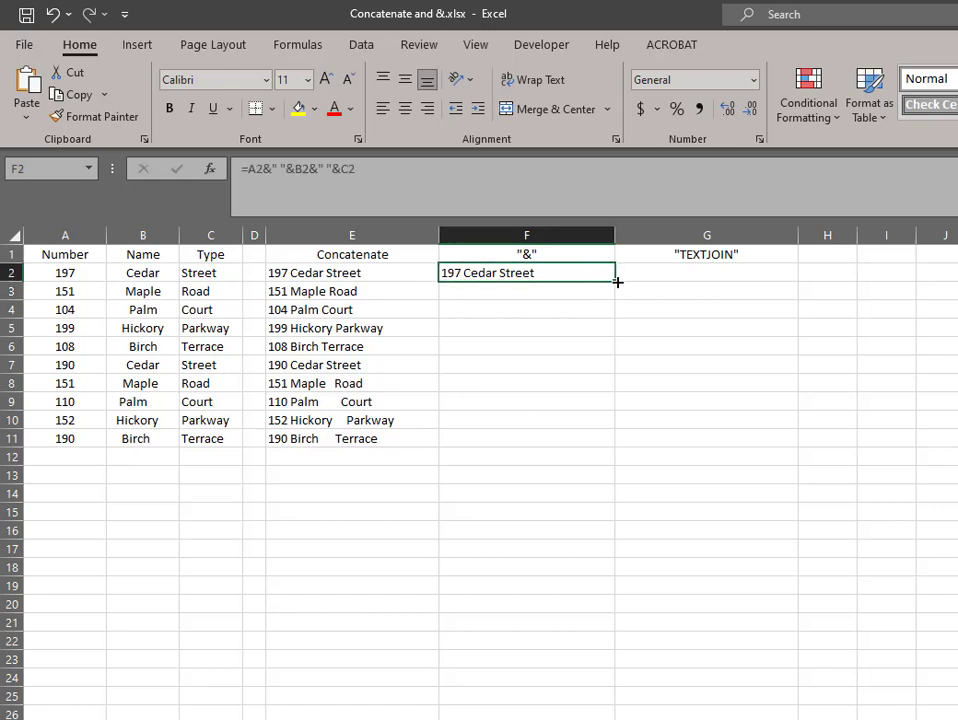
double_click(615, 283)
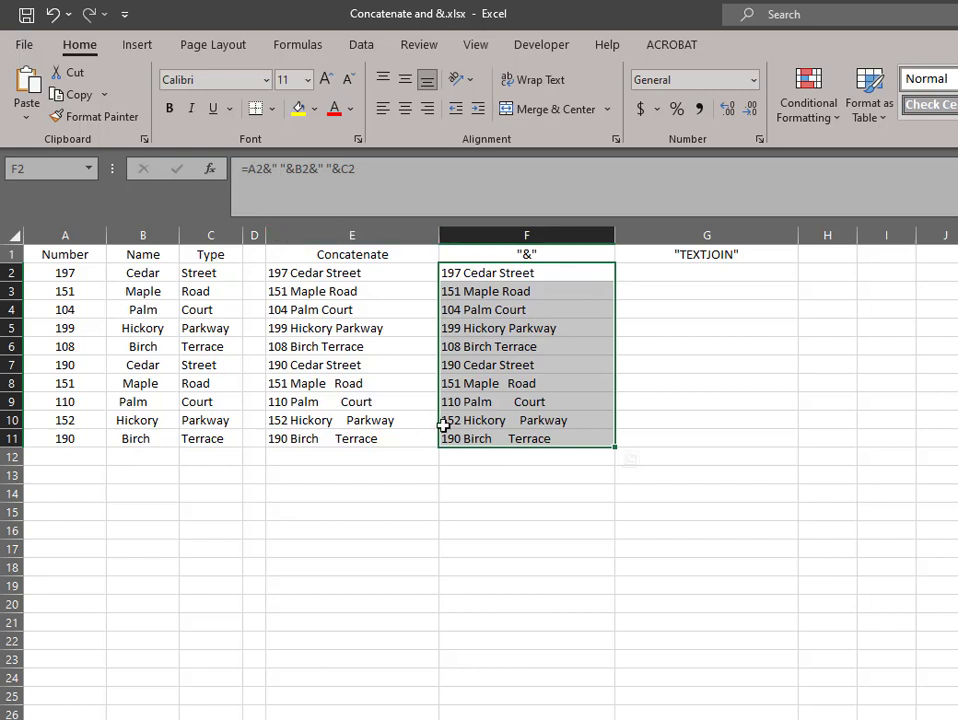
Step: Enter =TEXTJOIN(" ",TRUE,A2:C2) in cell G2 and fill the formula down through G11
click(649, 273)
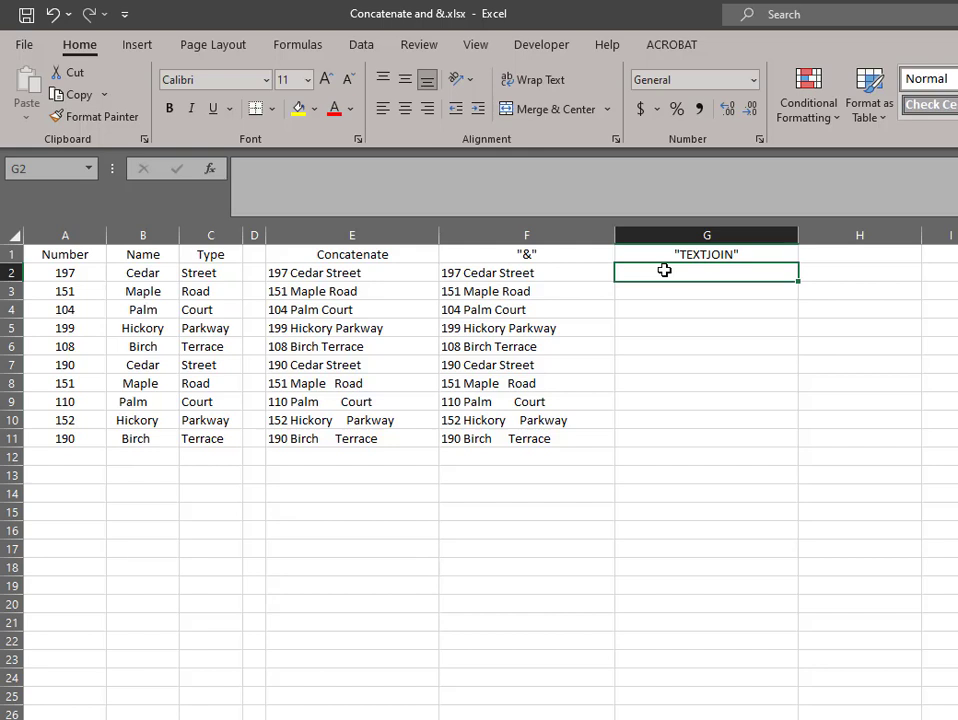
text(=textjoi)
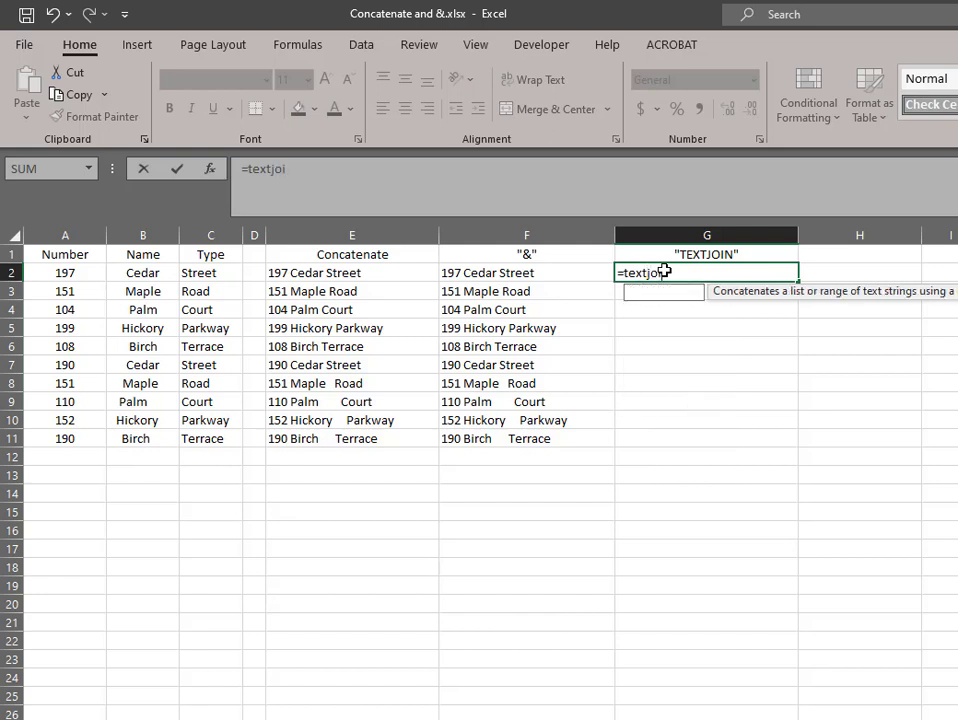
text(n()
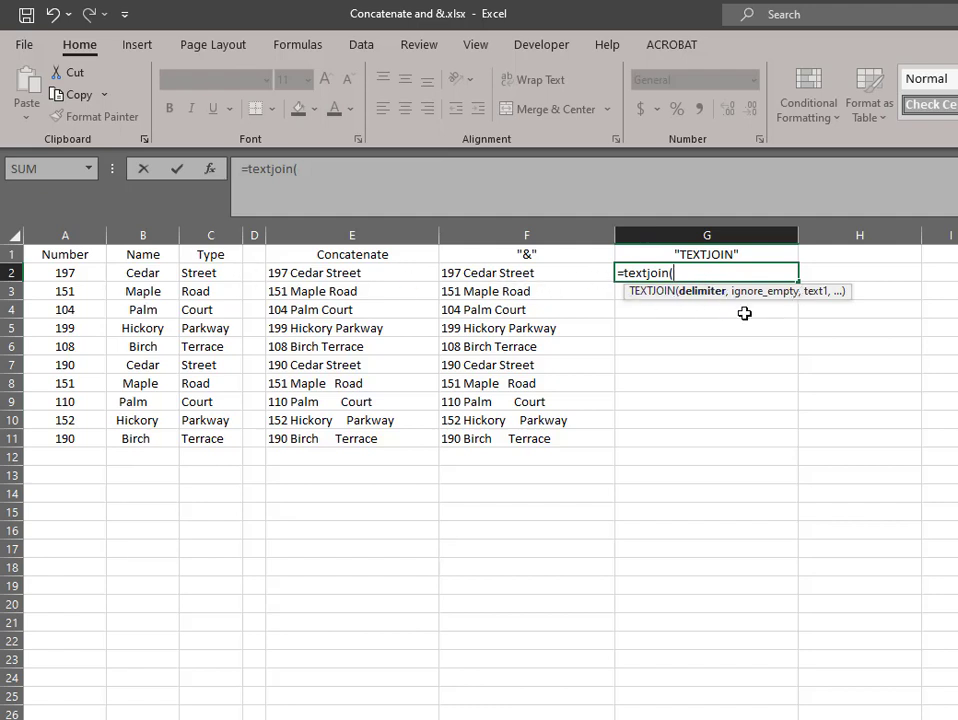
text(" ",)
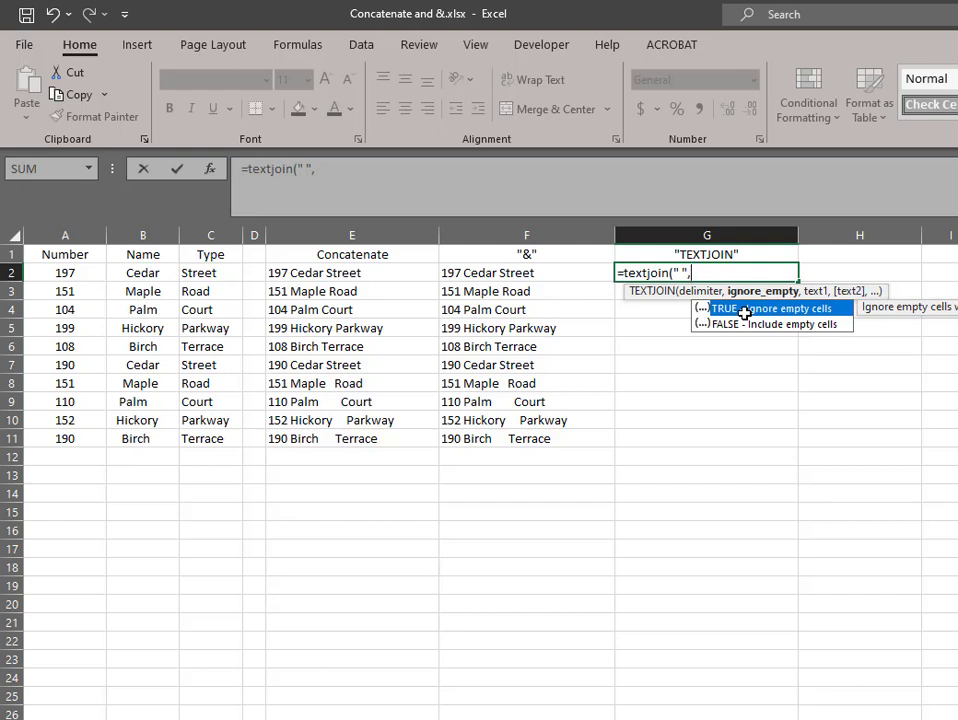
text(true,)
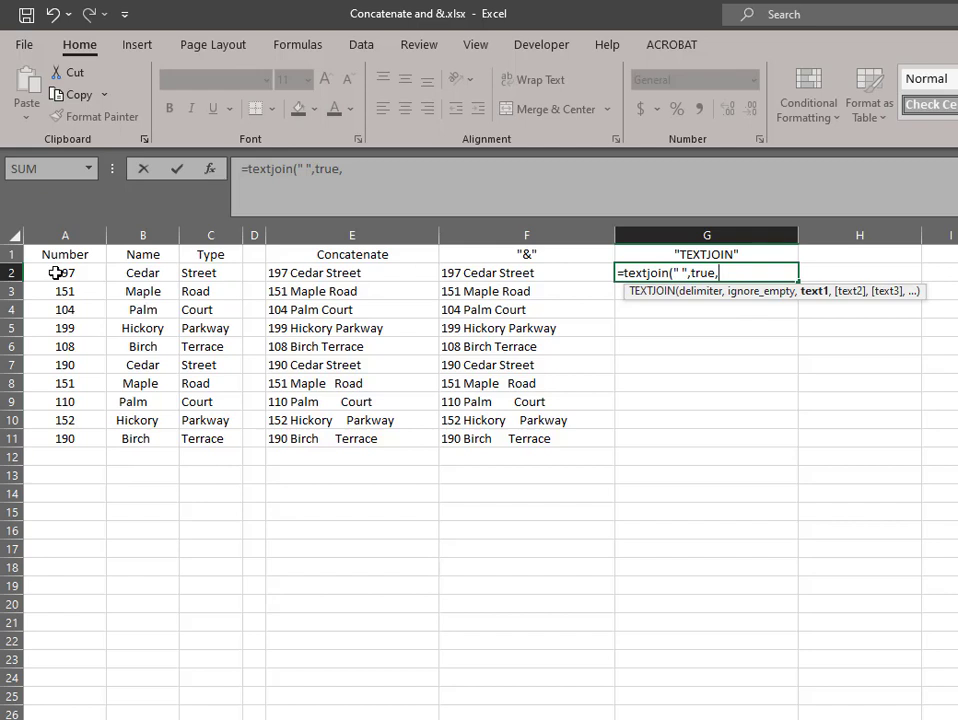
drag(55, 272, 216, 273)
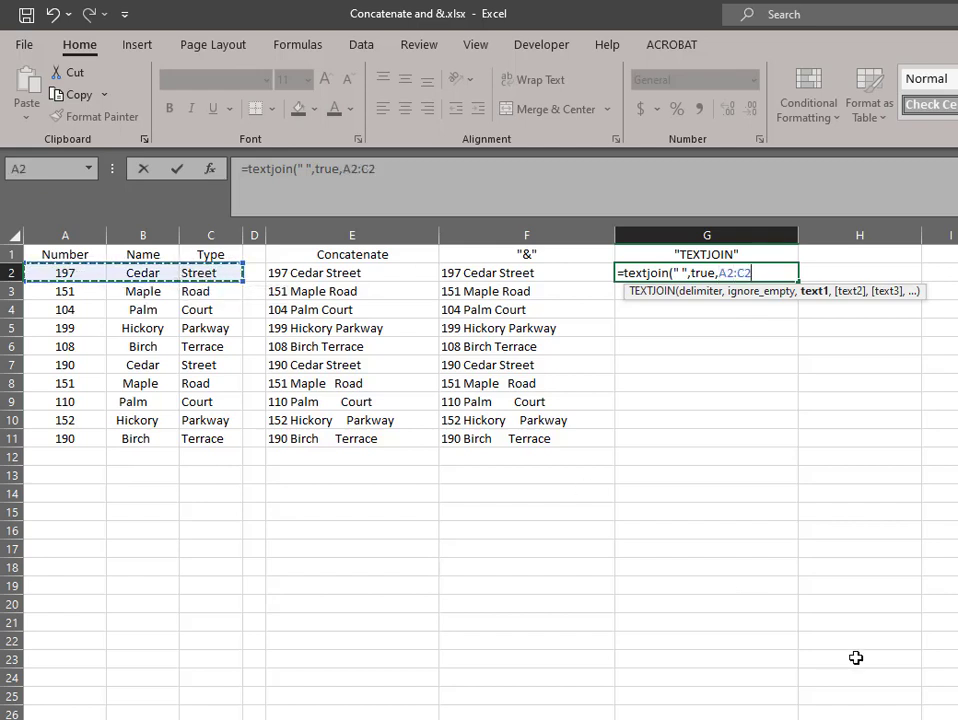
text())
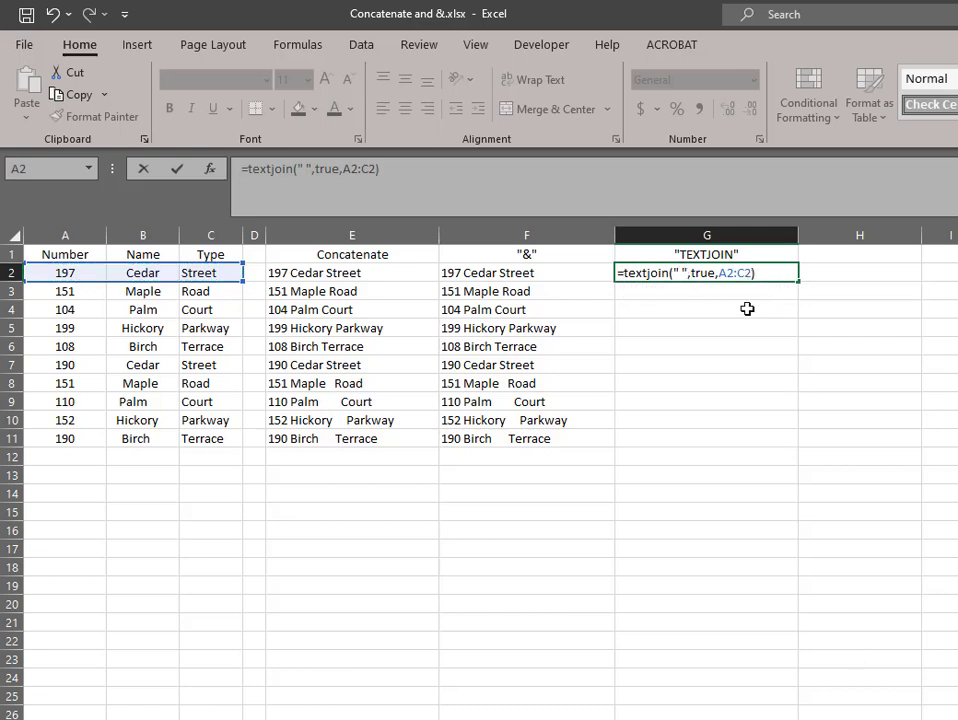
key(Return)
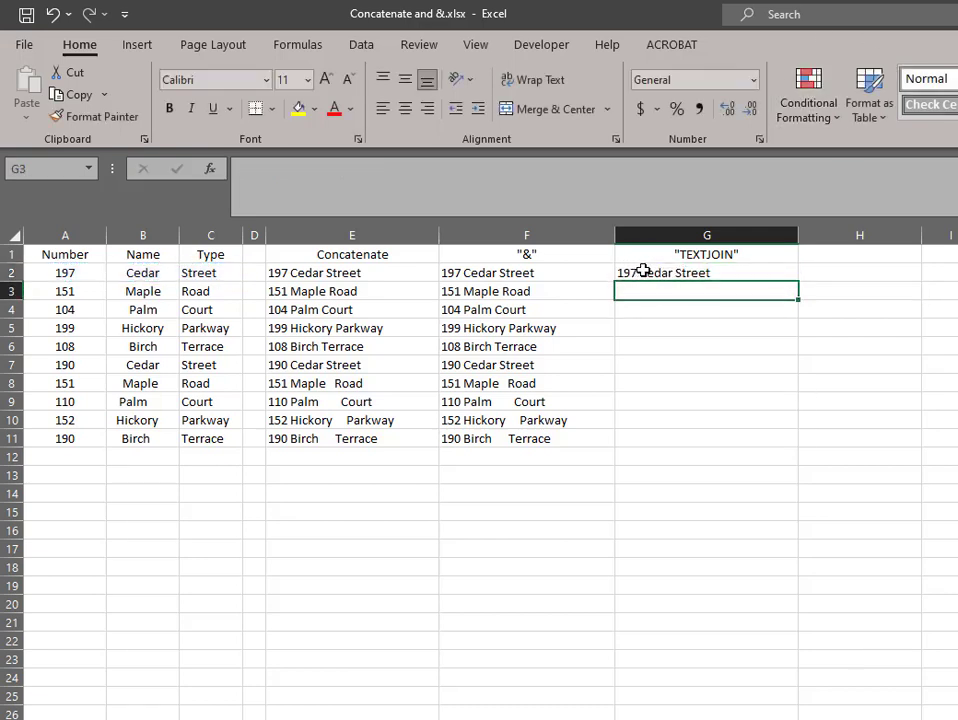
click(768, 274)
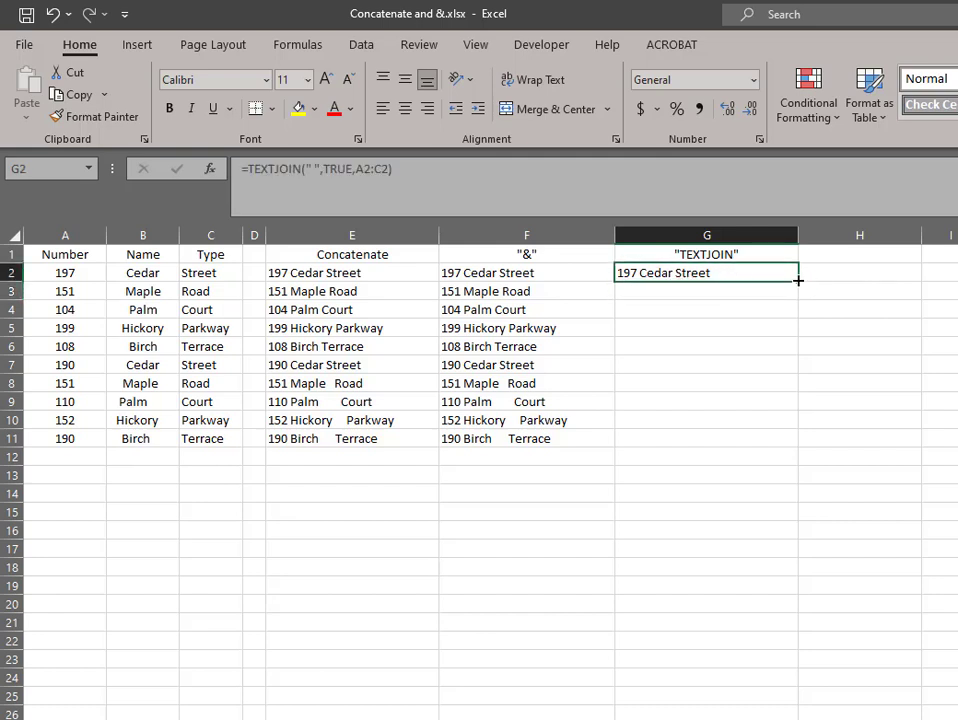
double_click(798, 281)
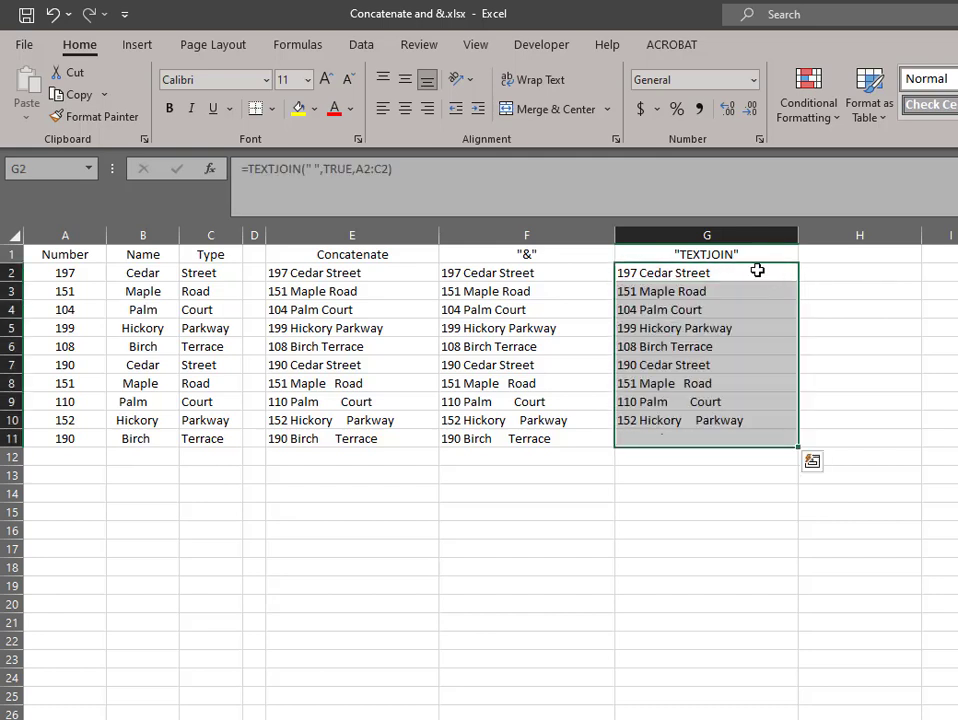
Step: Wrap the CONCATENATE formula in cell E2 in TRIM, giving =TRIM(CONCATENATE(A2," ",B2," ",C2)), and fill it down through E11
click(851, 277)
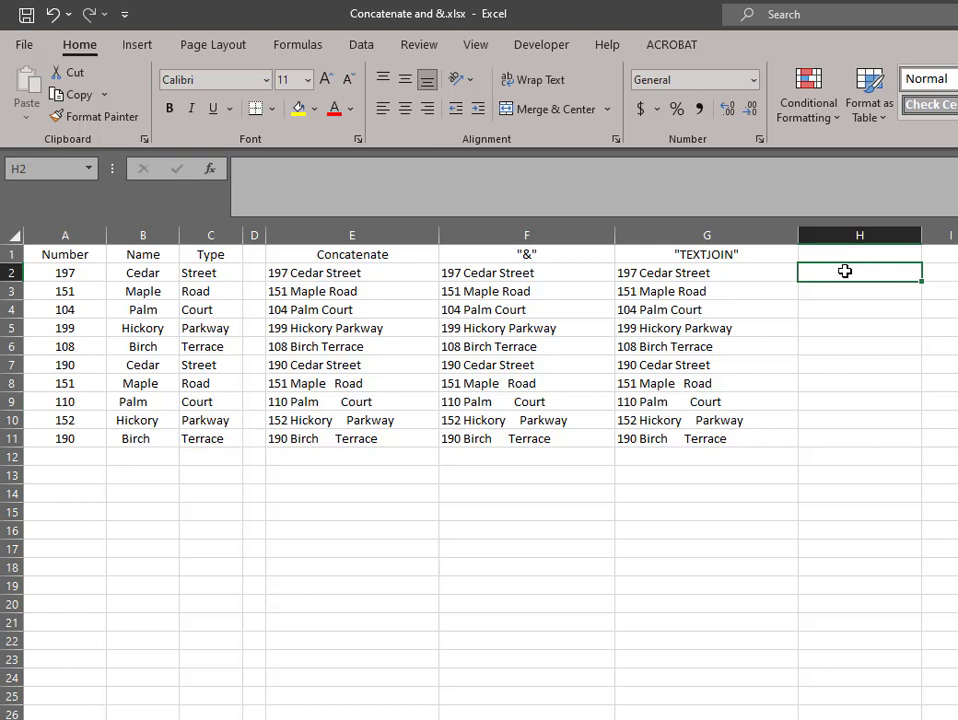
click(305, 270)
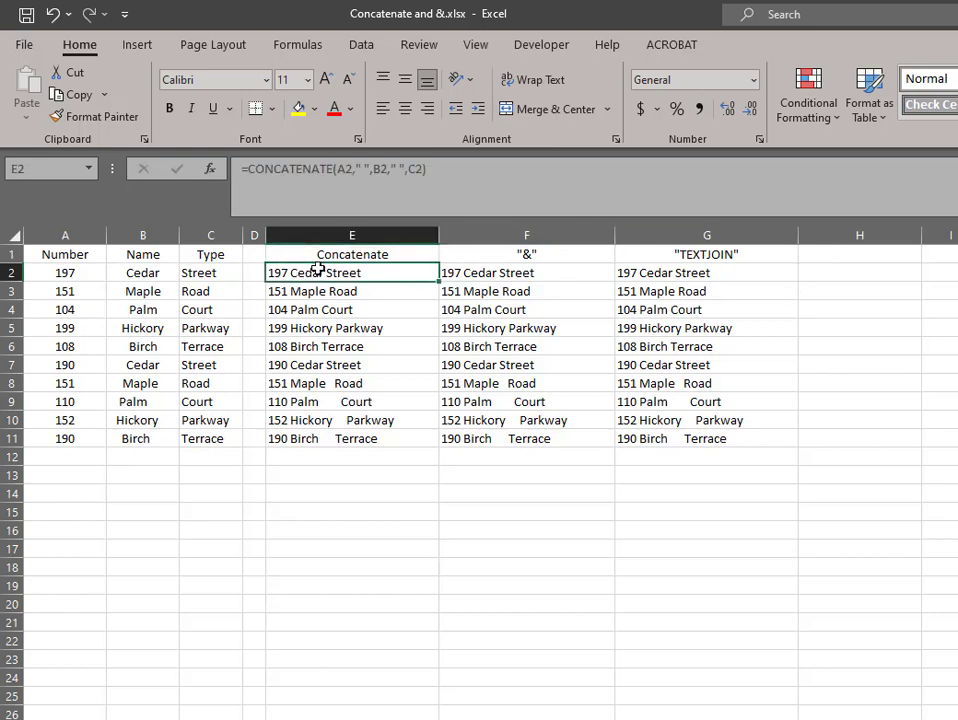
click(251, 168)
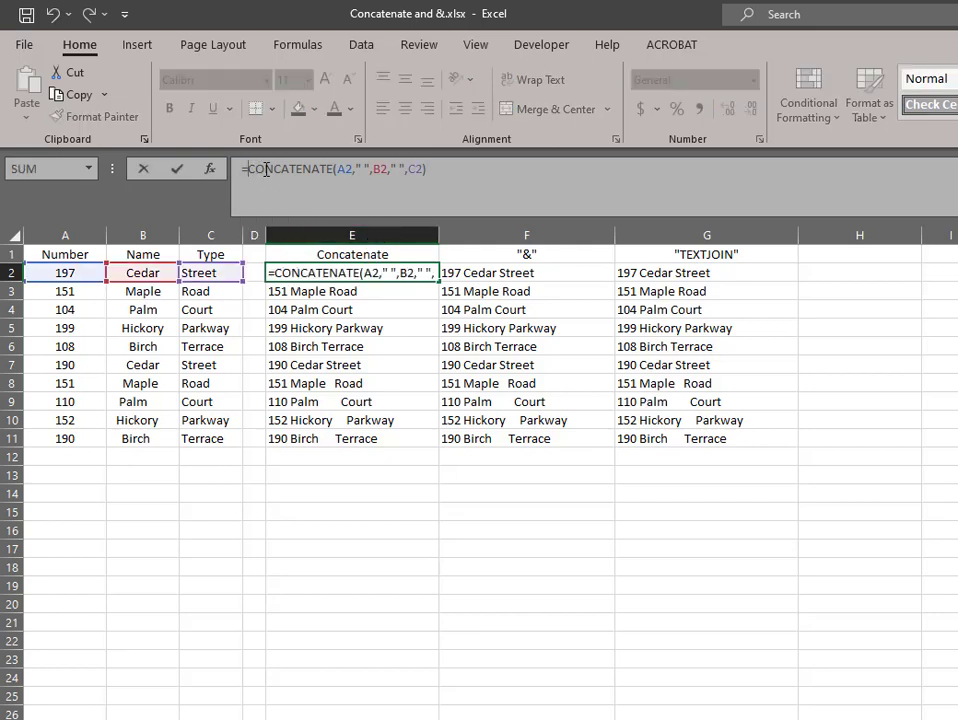
text(trim)
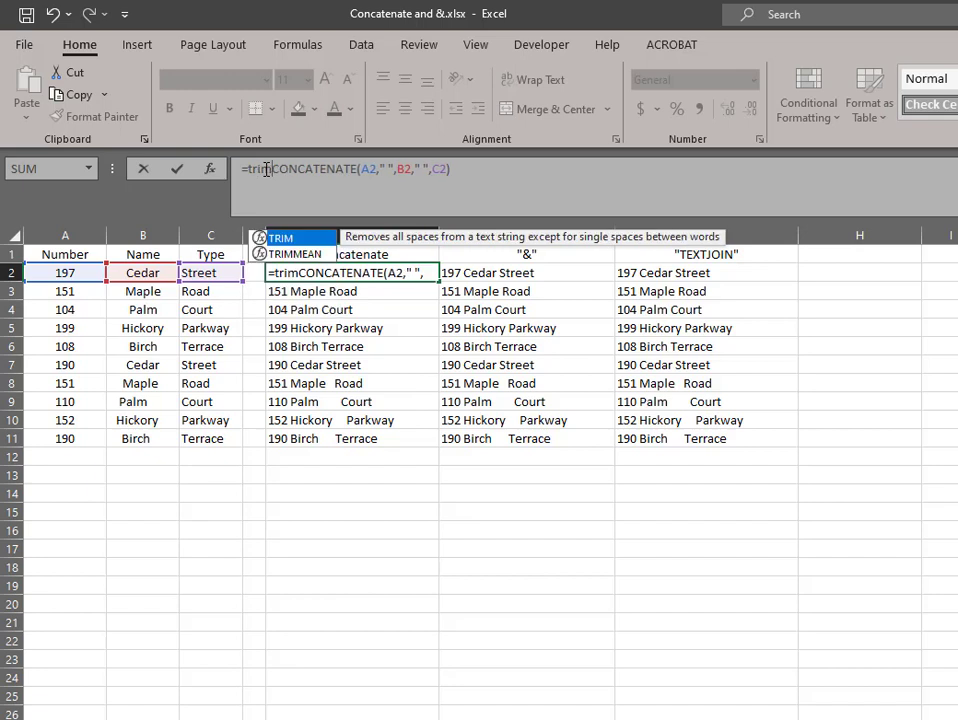
text(()
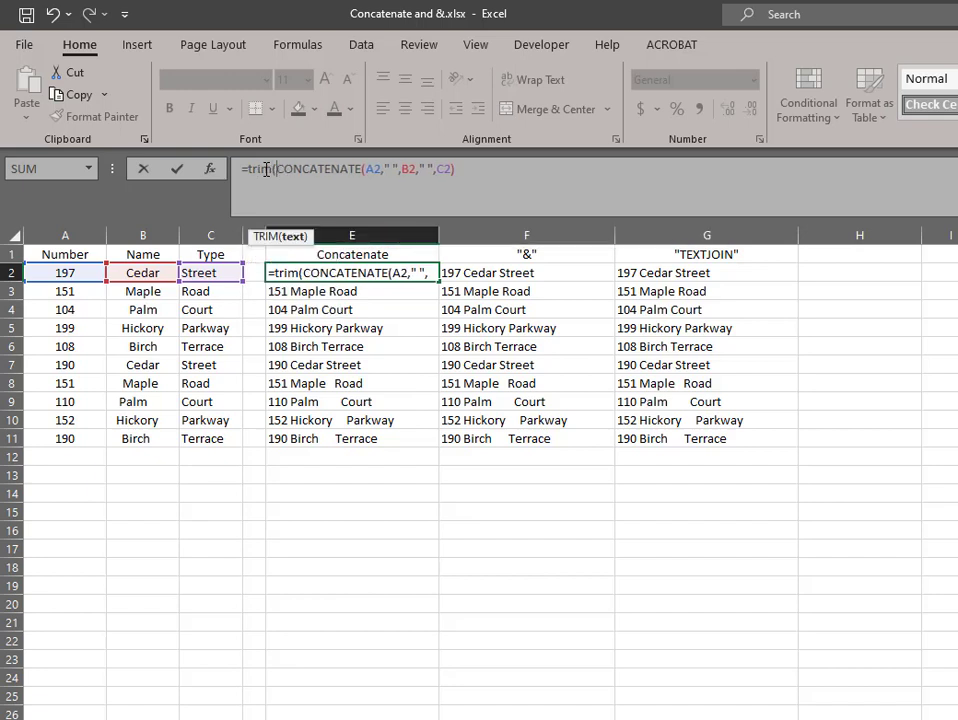
click(478, 167)
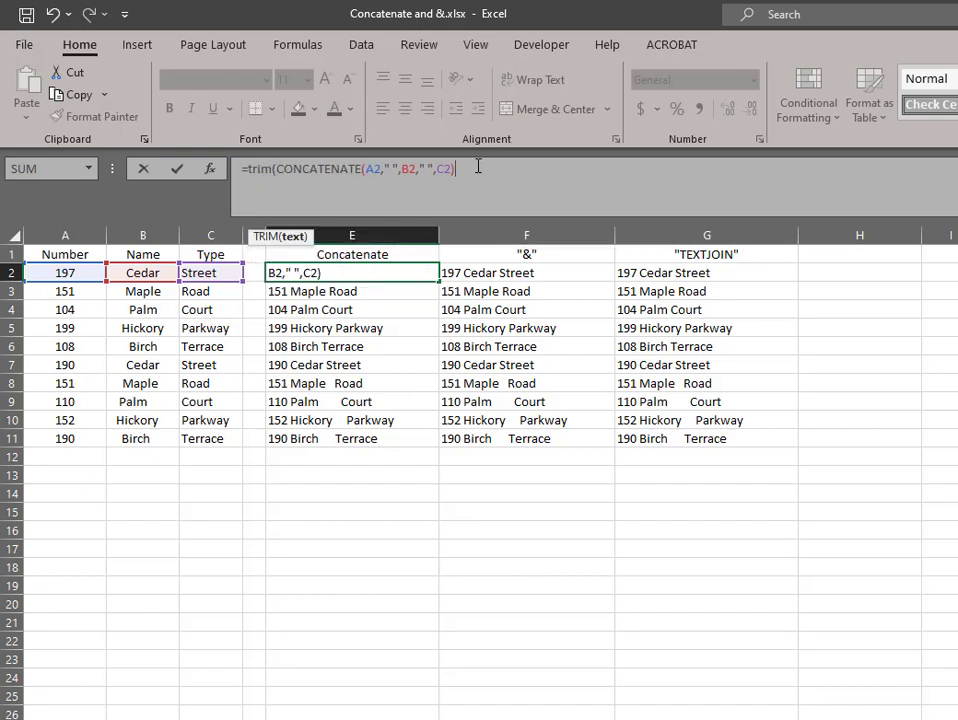
text())
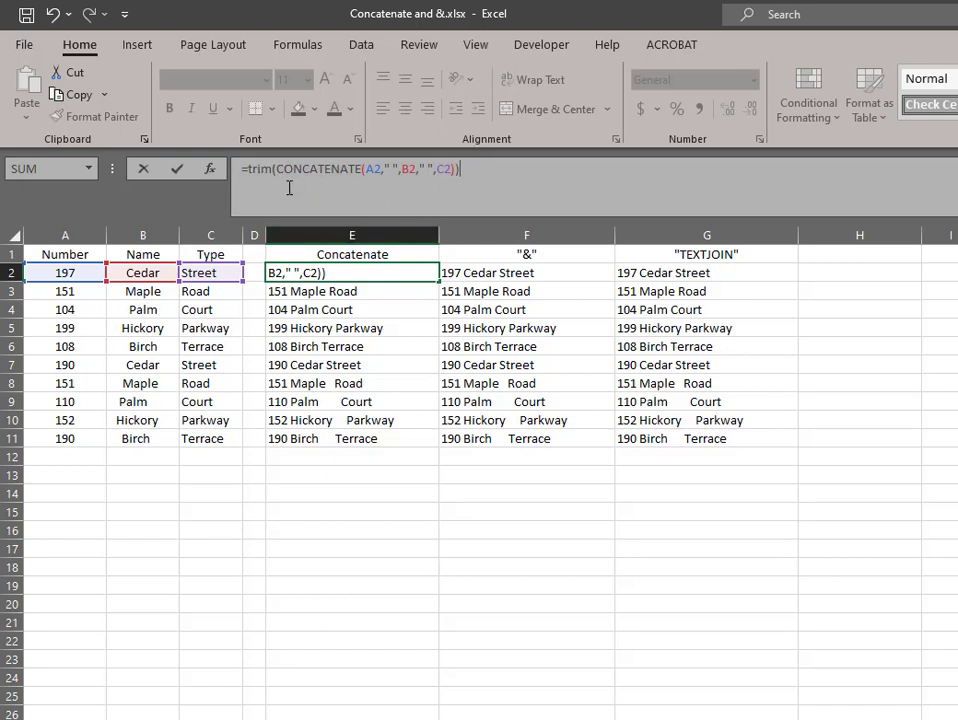
key(Return)
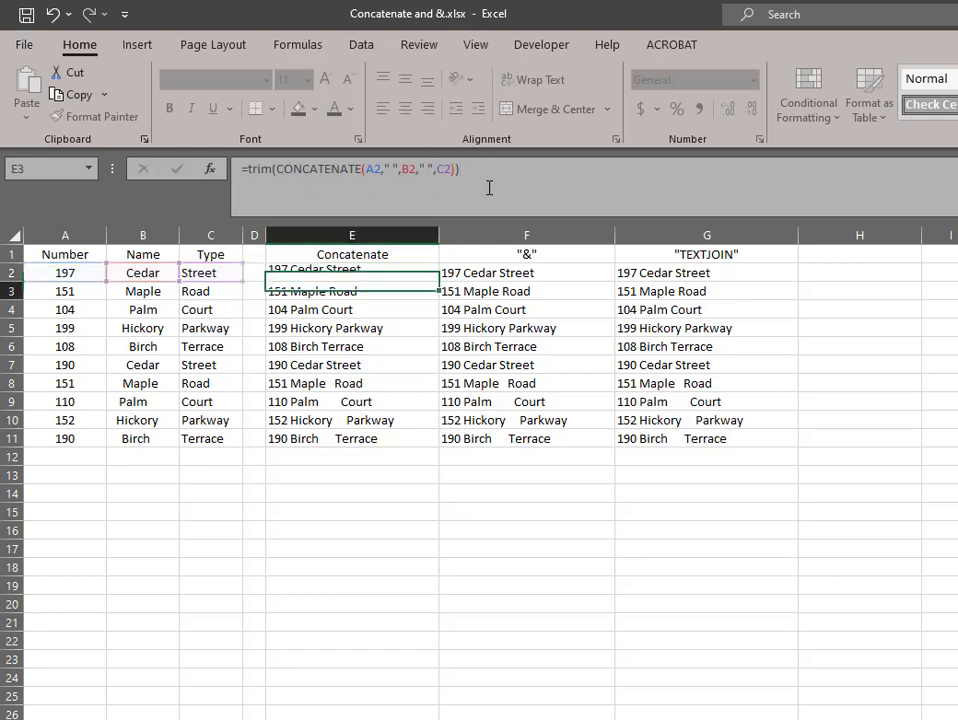
click(426, 276)
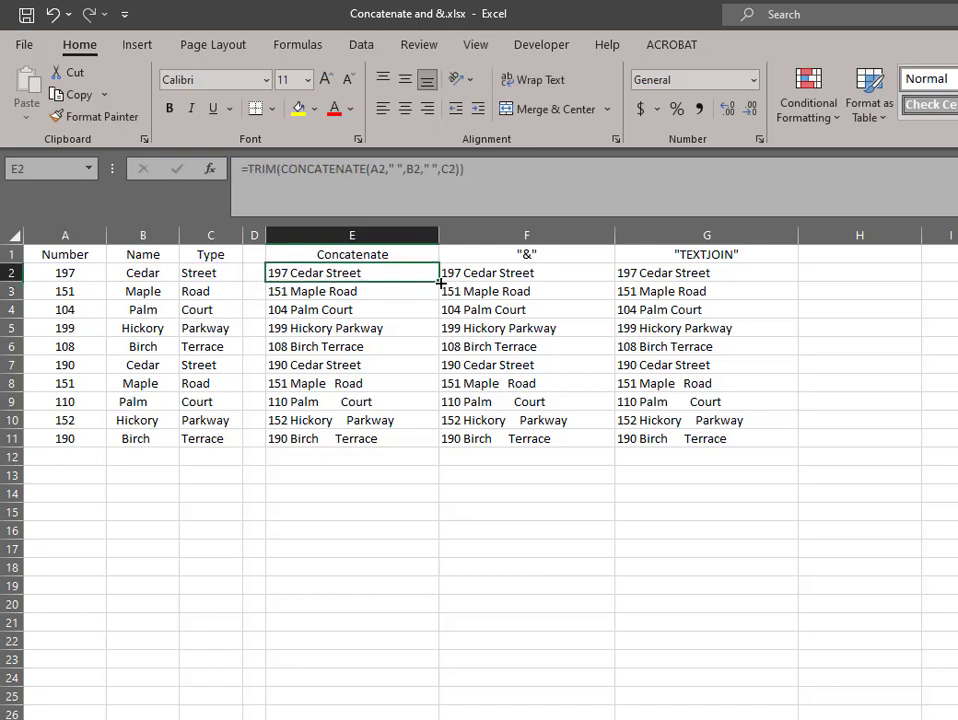
double_click(441, 283)
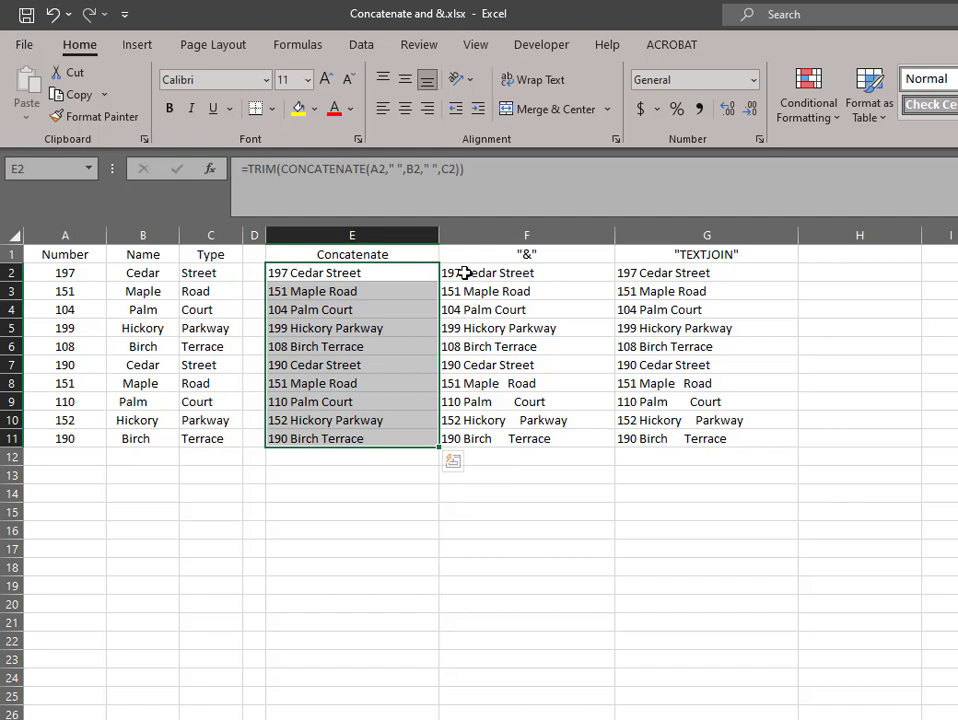
Step: Select cell G2, which holds the first TEXTJOIN formula
click(600, 272)
click(665, 272)
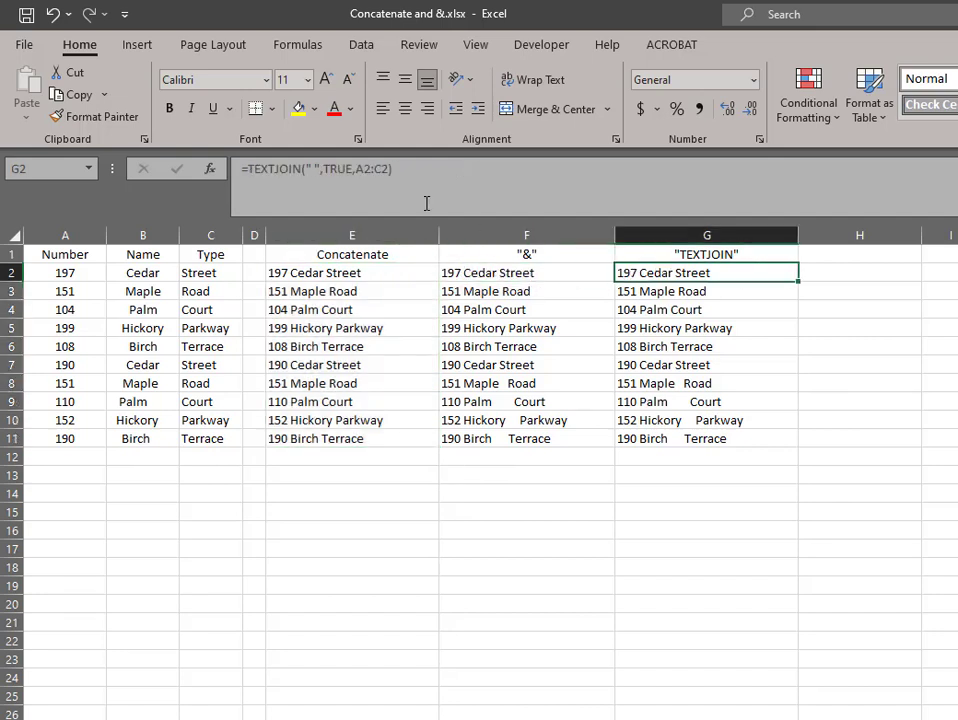